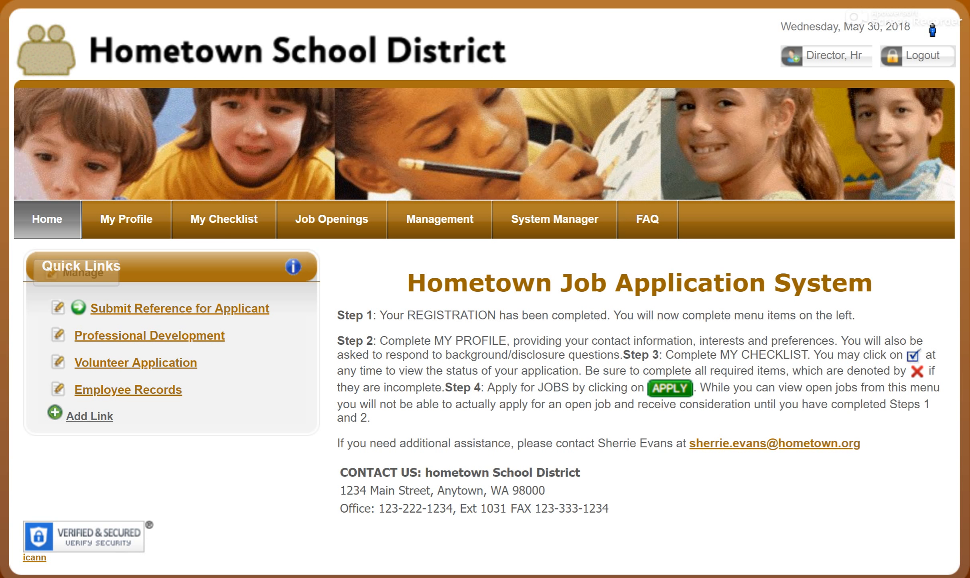
# - Open the User Accounts system utility and filter the accounts by the job screener's last name
pyautogui.click(522, 221)
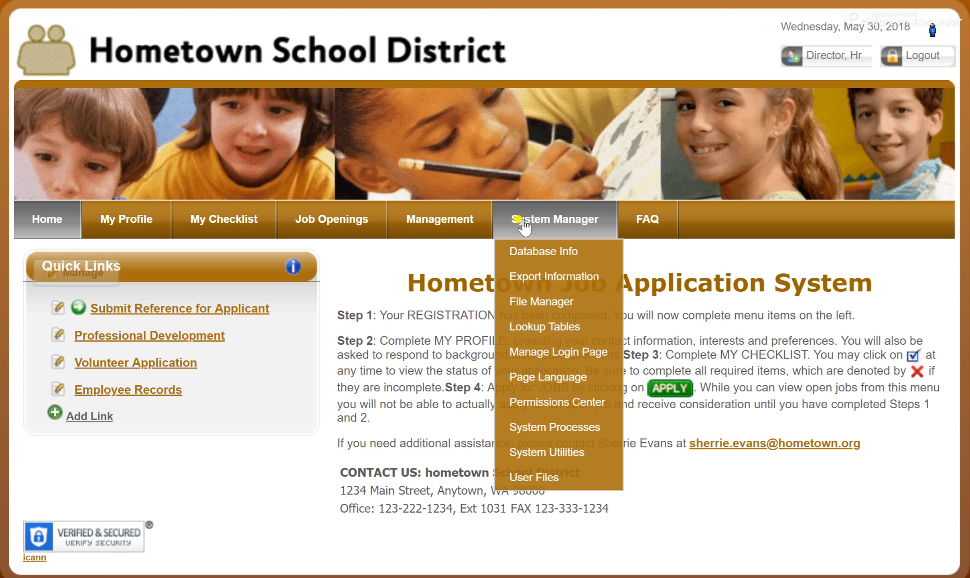
pyautogui.click(569, 460)
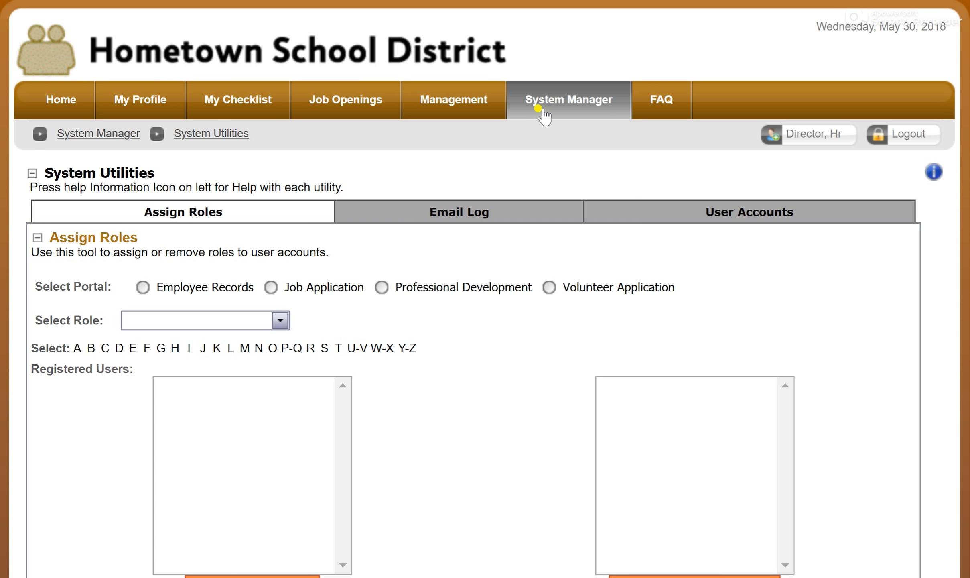
pyautogui.click(780, 214)
pyautogui.click(128, 304)
pyautogui.write('sce')
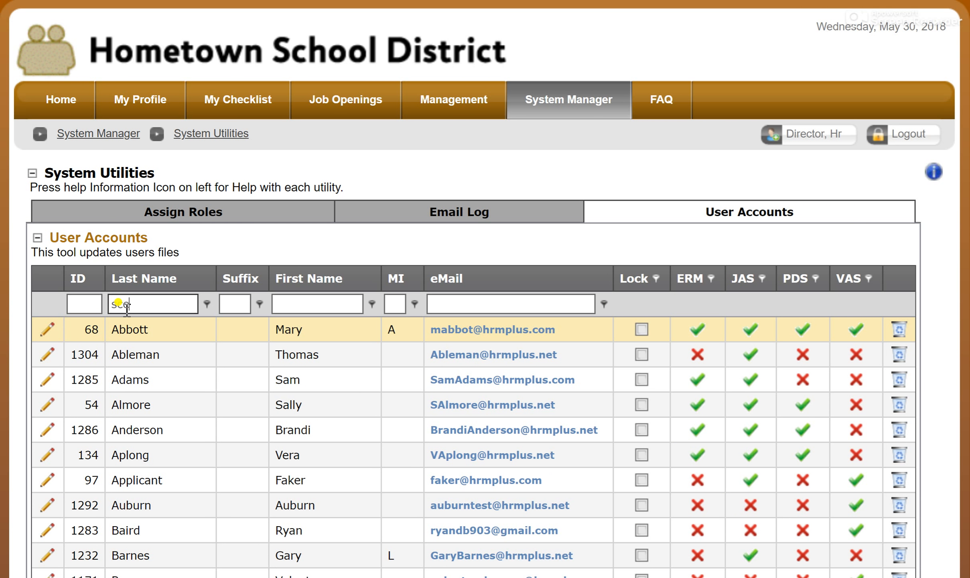
pyautogui.write('ee')
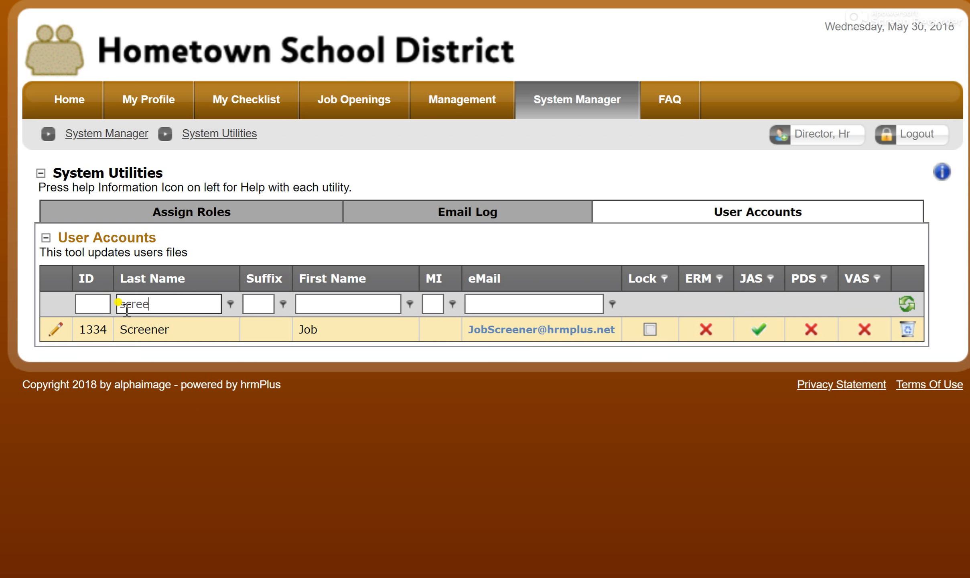
# - Assign the Job Screener 1 role for the Job Application portal to the filtered account, and save the roles and the account
pyautogui.click(56, 333)
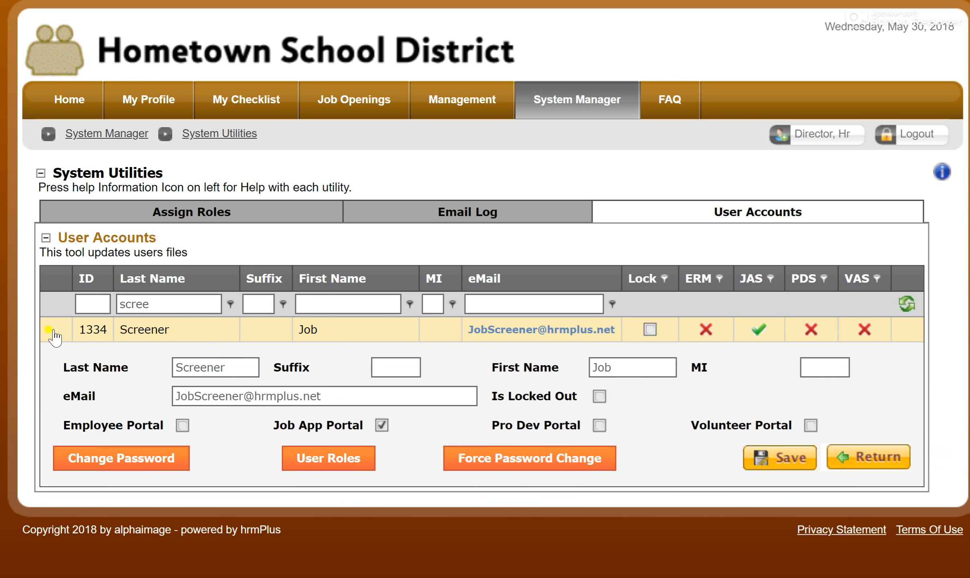
pyautogui.click(341, 461)
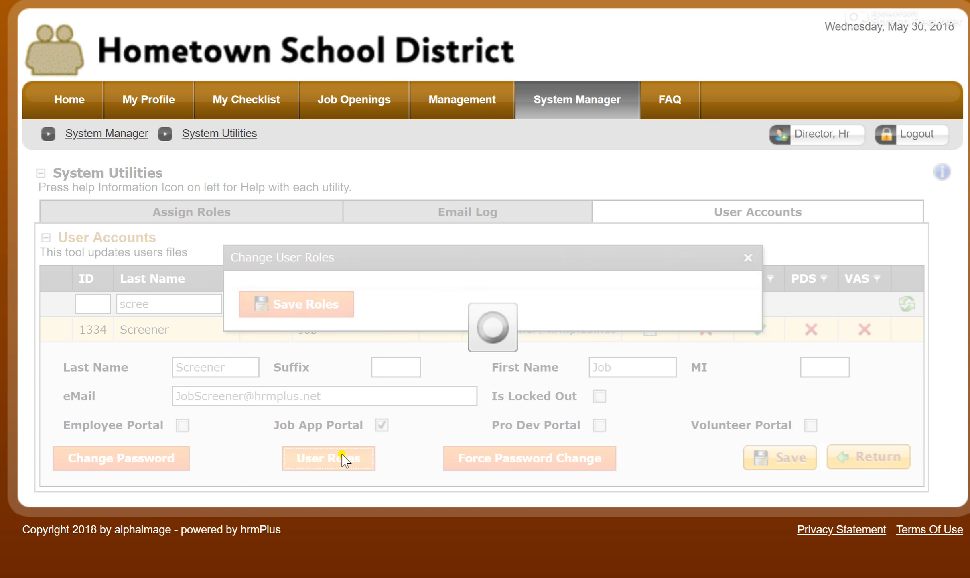
pyautogui.click(378, 304)
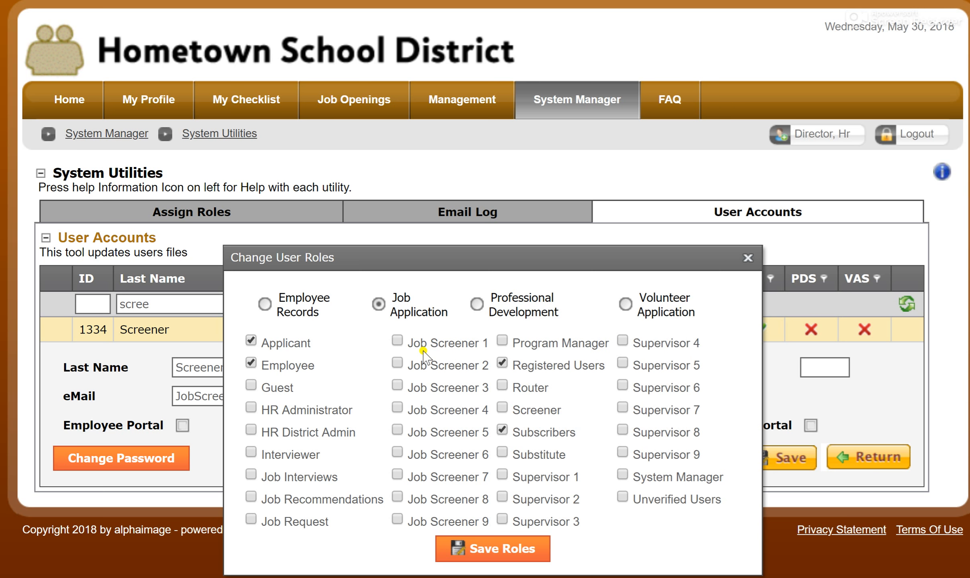
pyautogui.click(396, 341)
pyautogui.click(486, 555)
pyautogui.click(747, 257)
pyautogui.click(777, 466)
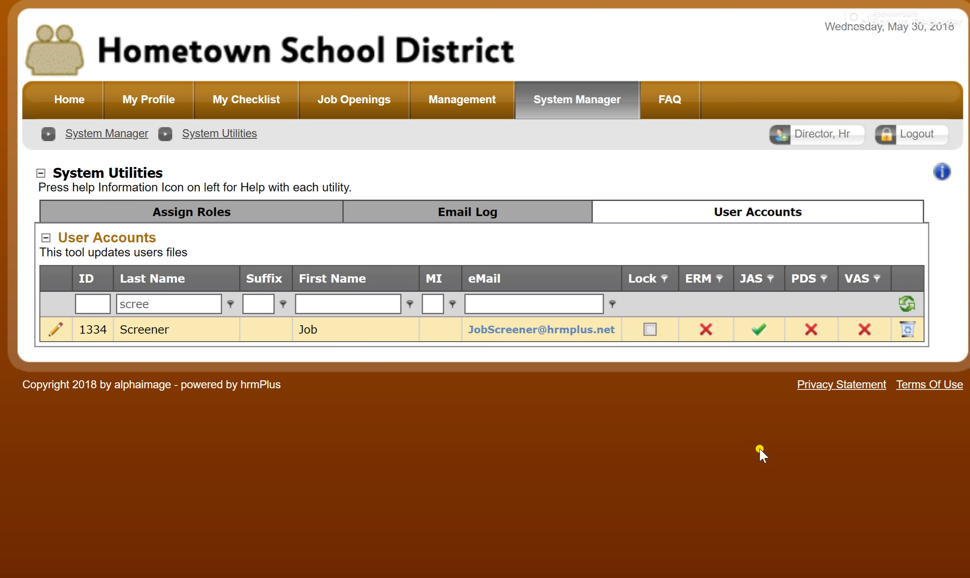
# - Add the job screener account as a screener on job request 162, First/Second Grade Teacher
pyautogui.moveTo(472, 100)
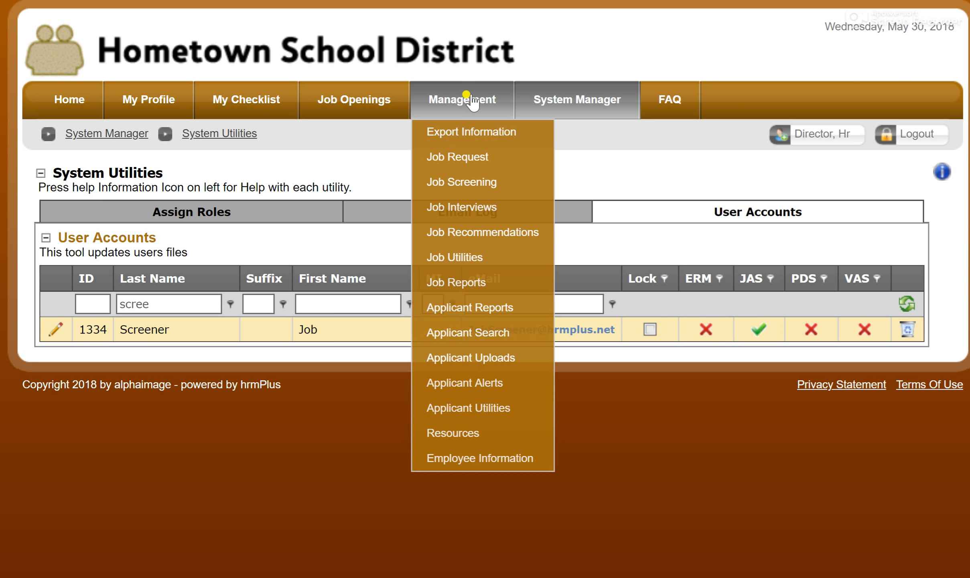
pyautogui.click(480, 162)
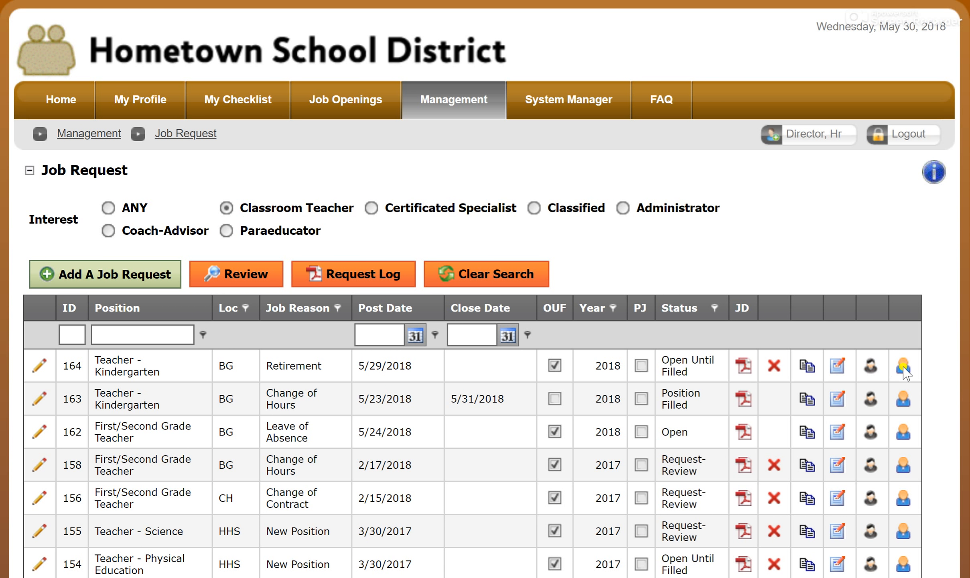
pyautogui.click(905, 432)
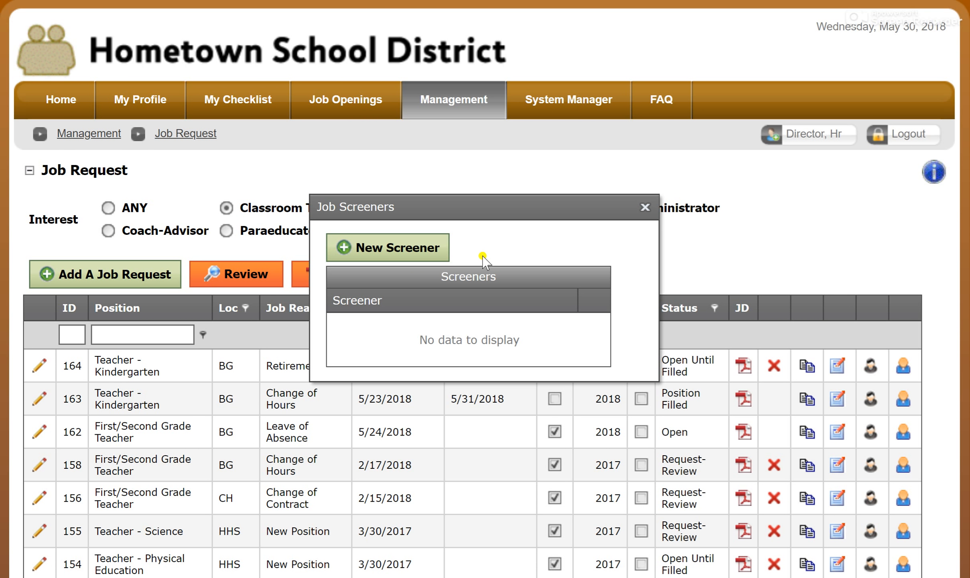
pyautogui.click(343, 249)
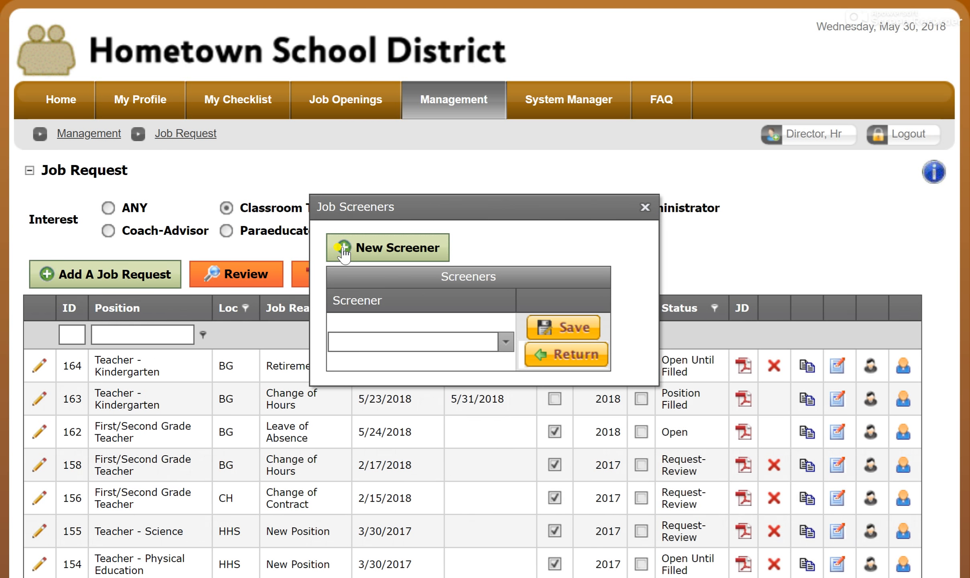
pyautogui.click(505, 343)
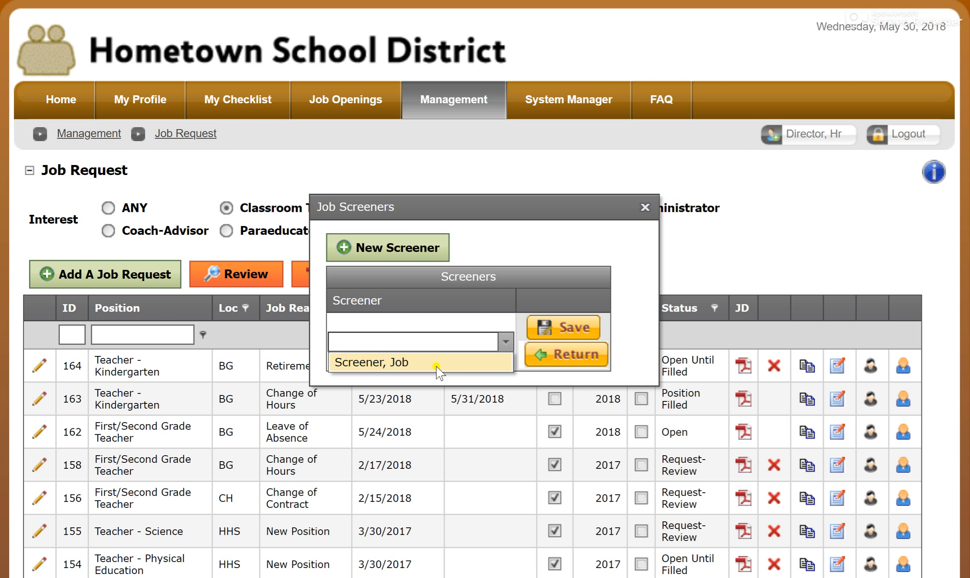
pyautogui.click(438, 366)
pyautogui.click(556, 332)
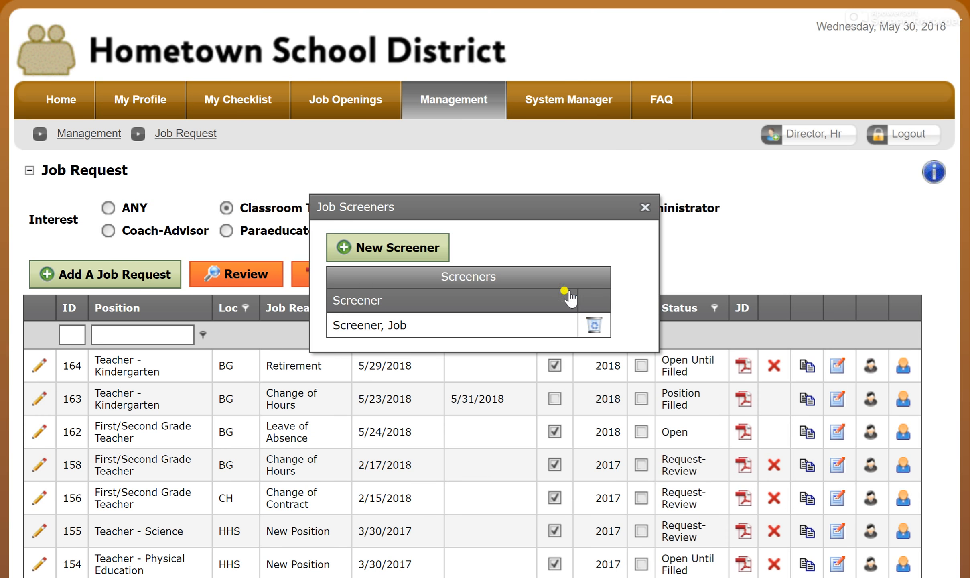
pyautogui.click(644, 208)
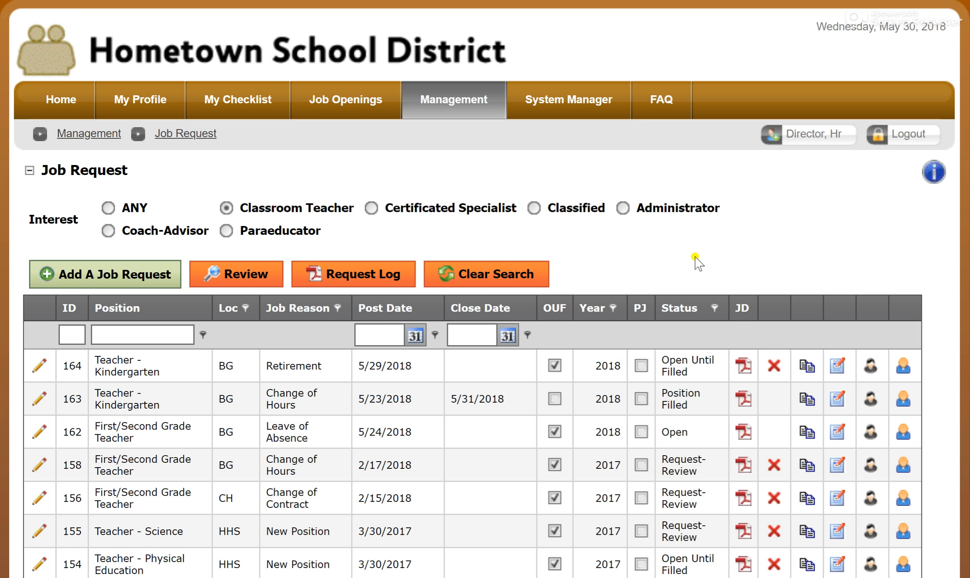
# - From the home page, shadow the job screener account, found under the Registered Users role among names starting with S
pyautogui.click(47, 102)
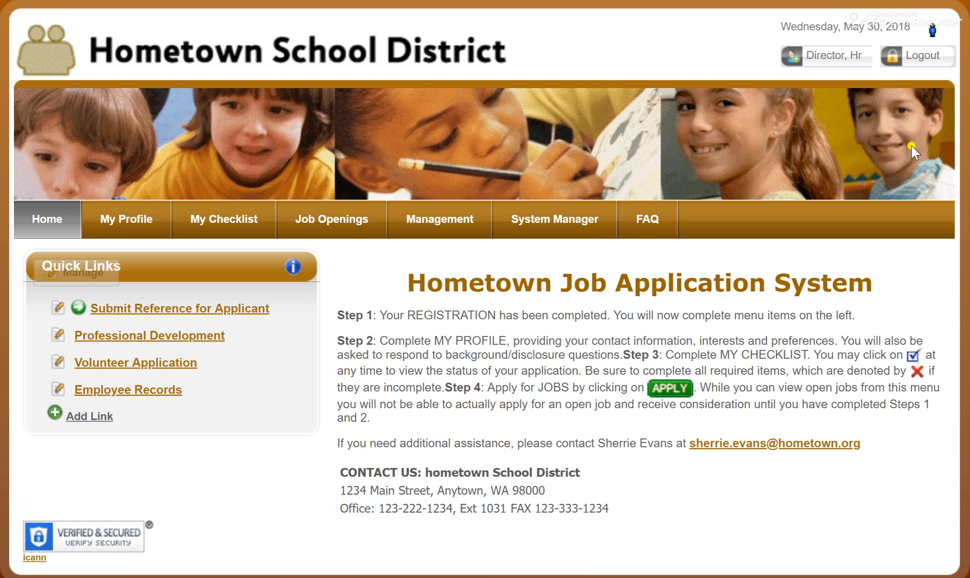
pyautogui.click(933, 30)
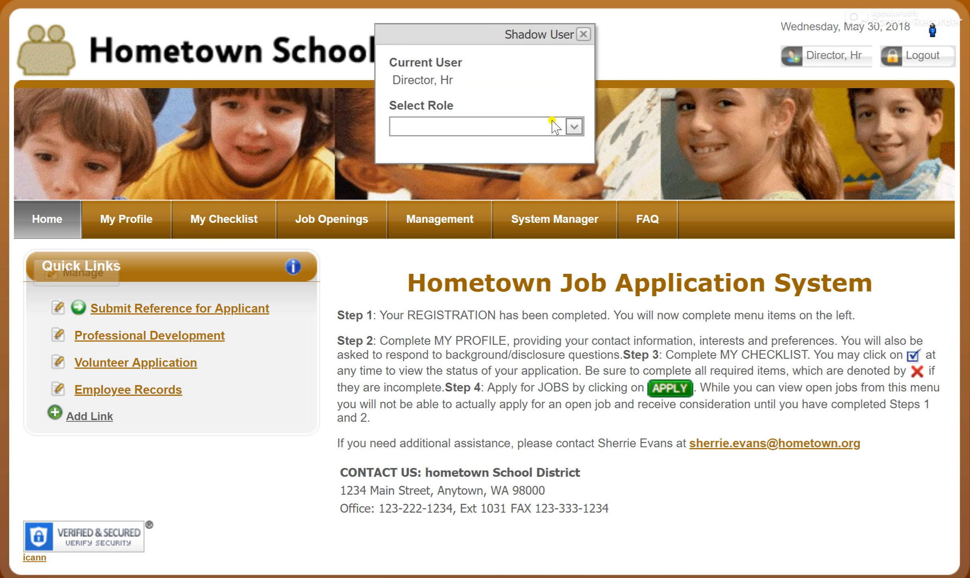
pyautogui.click(505, 127)
pyautogui.write('Registered Users')
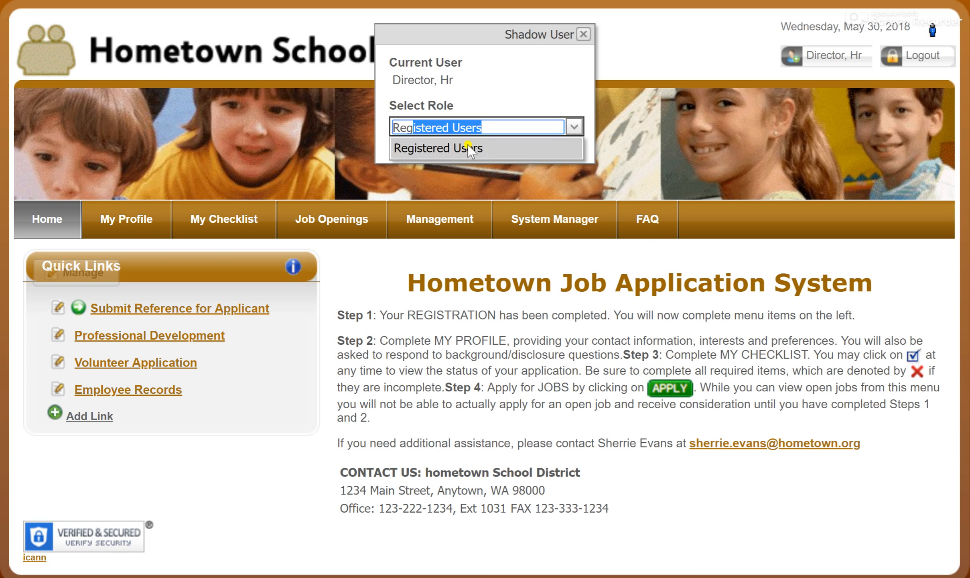
pyautogui.click(469, 147)
pyautogui.click(484, 163)
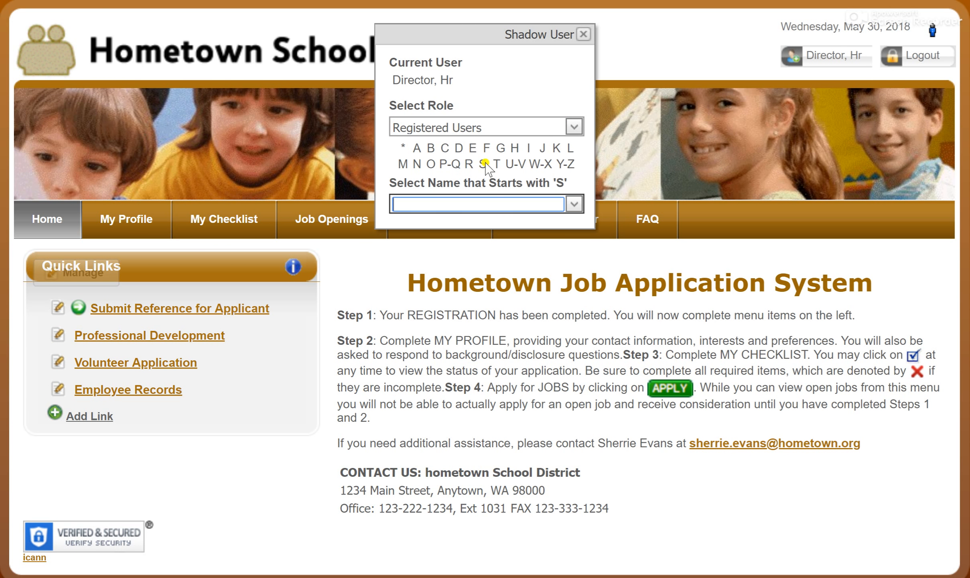
pyautogui.write('Screener, Job')
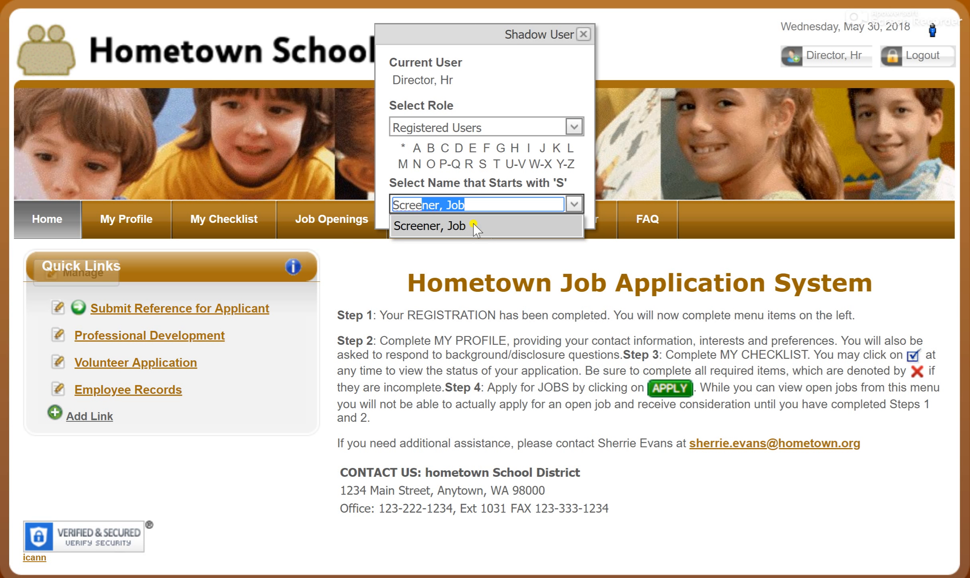
pyautogui.click(461, 227)
pyautogui.click(476, 240)
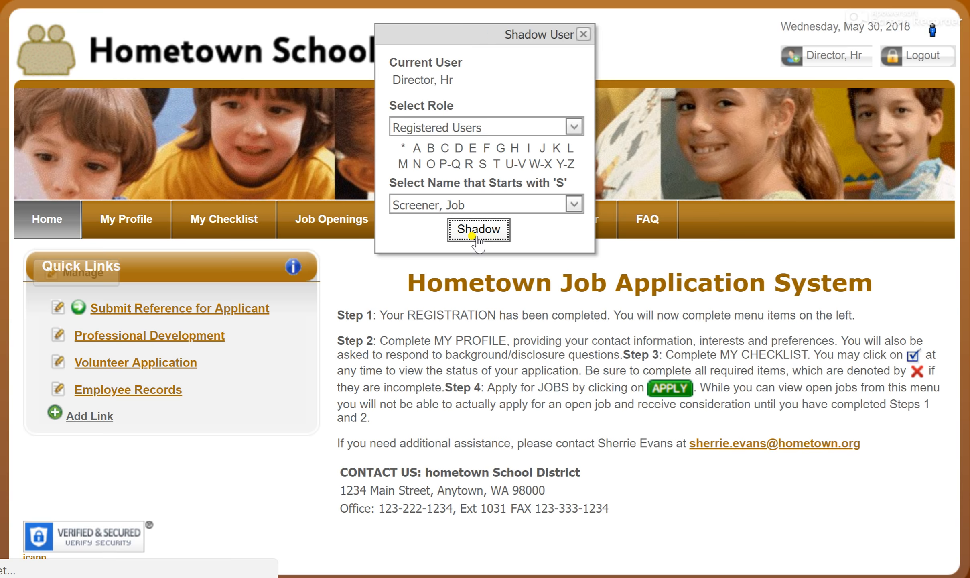
# - Search for Classroom Teacher applicants to the open job 2018-162 First/Second Grade Teacher at BG
pyautogui.moveTo(454, 227)
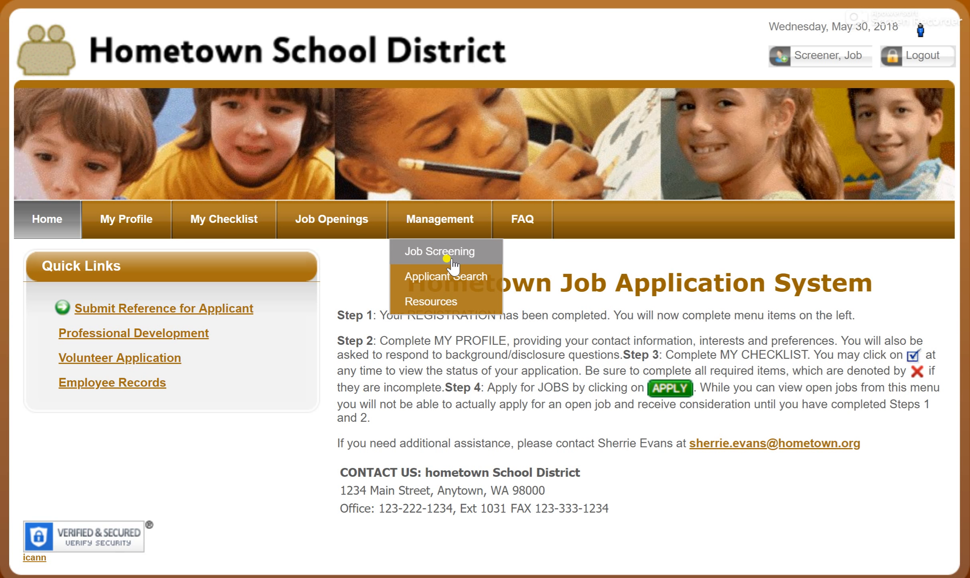
pyautogui.click(451, 281)
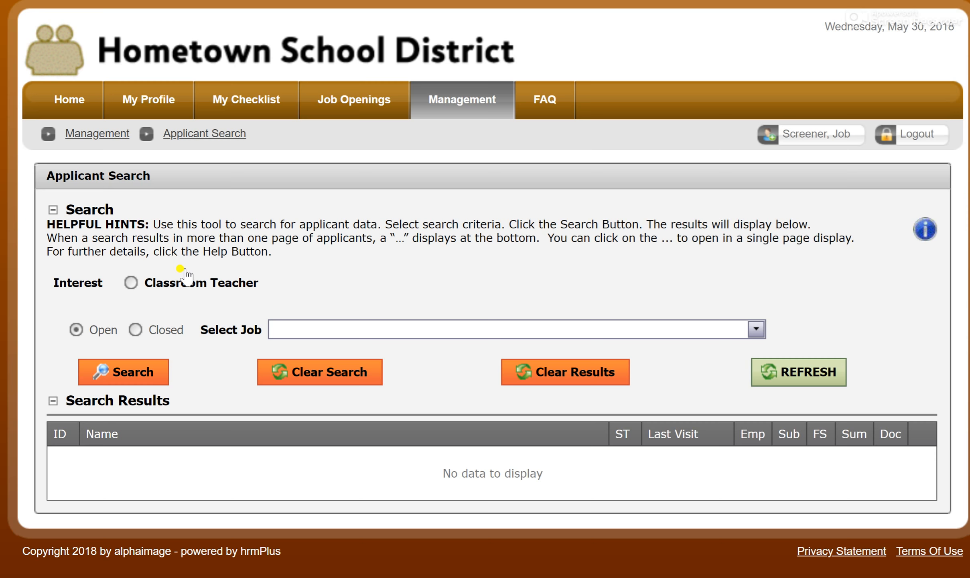
pyautogui.click(131, 284)
pyautogui.click(757, 332)
pyautogui.click(615, 376)
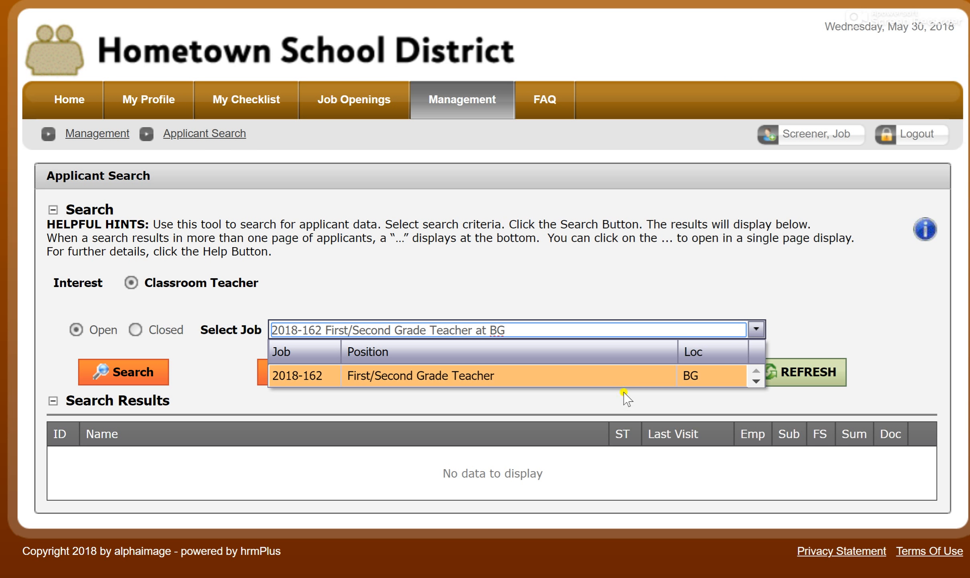
pyautogui.click(125, 373)
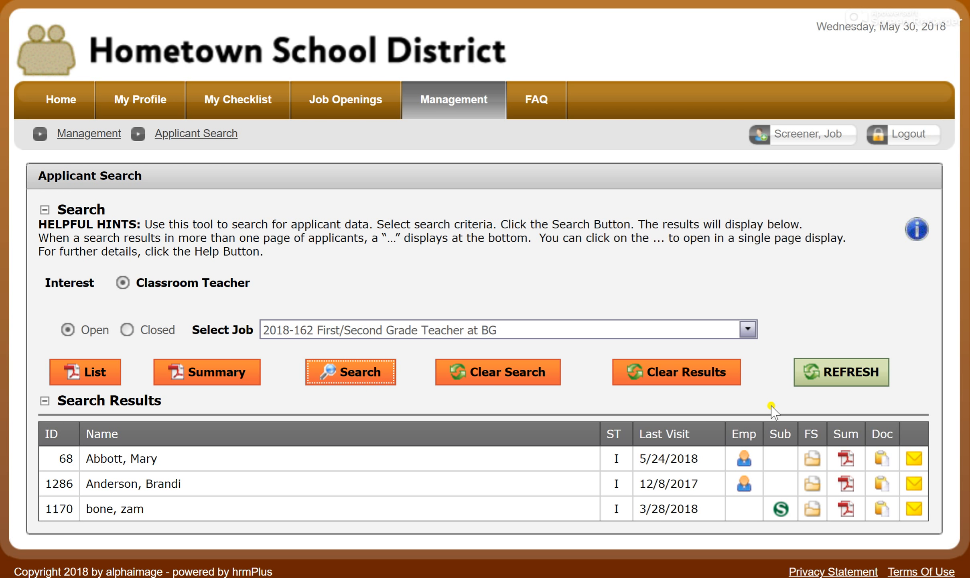
# - View the Job Screening records available to the shadowed job screener
pyautogui.moveTo(449, 103)
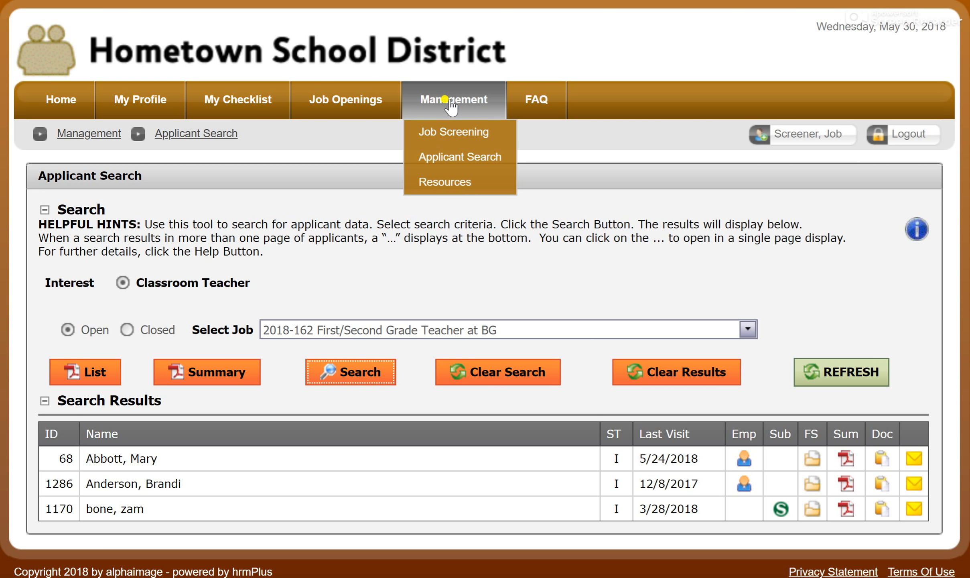
pyautogui.click(457, 131)
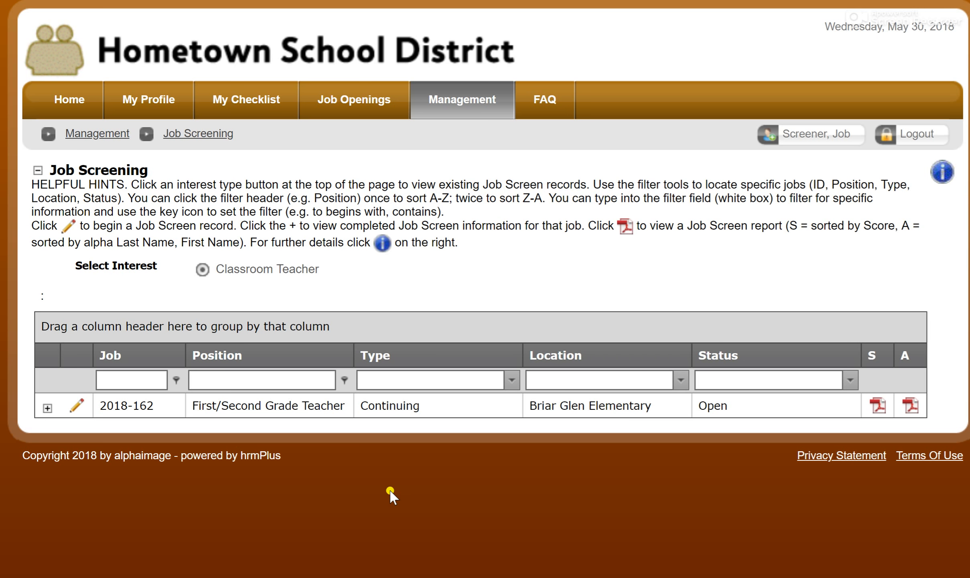
# - Return to the home page and end the shadow session to resume the HR director account
pyautogui.click(84, 105)
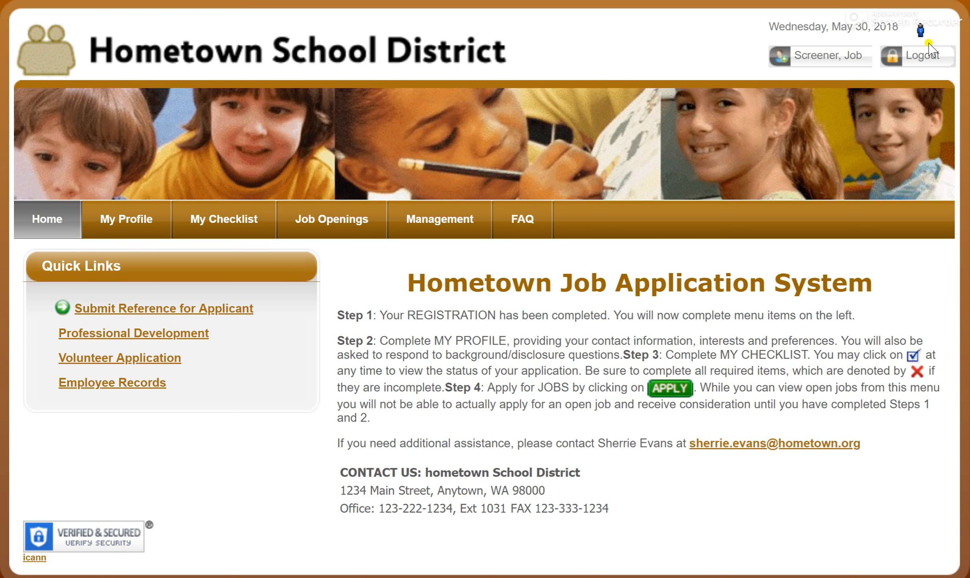
pyautogui.click(921, 32)
pyautogui.click(485, 160)
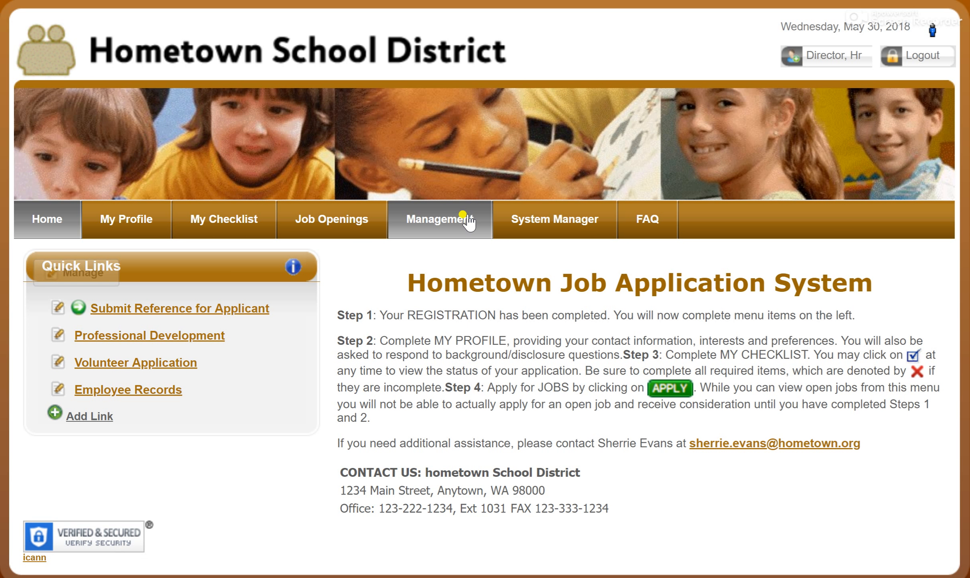
# - Open the Resources page of the management area
pyautogui.moveTo(466, 221)
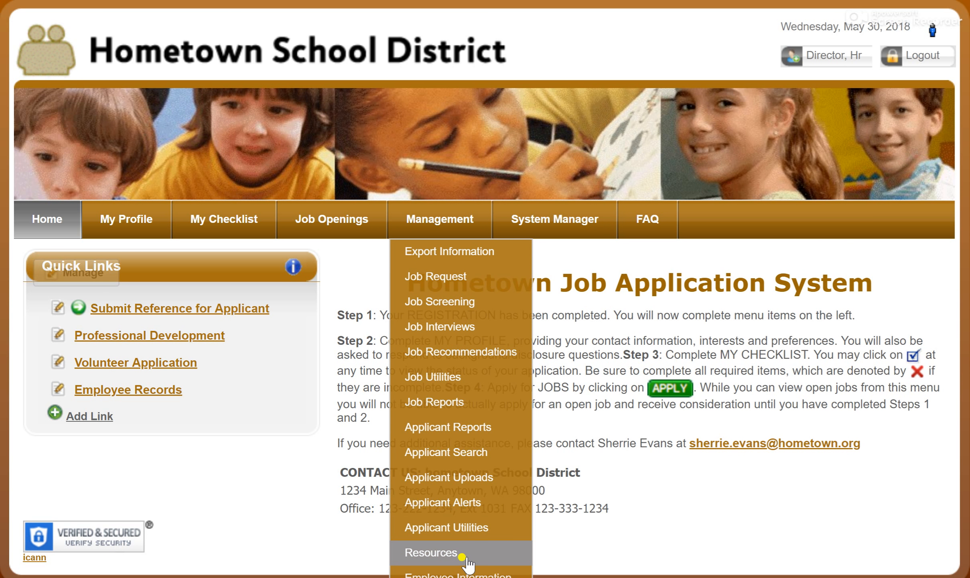